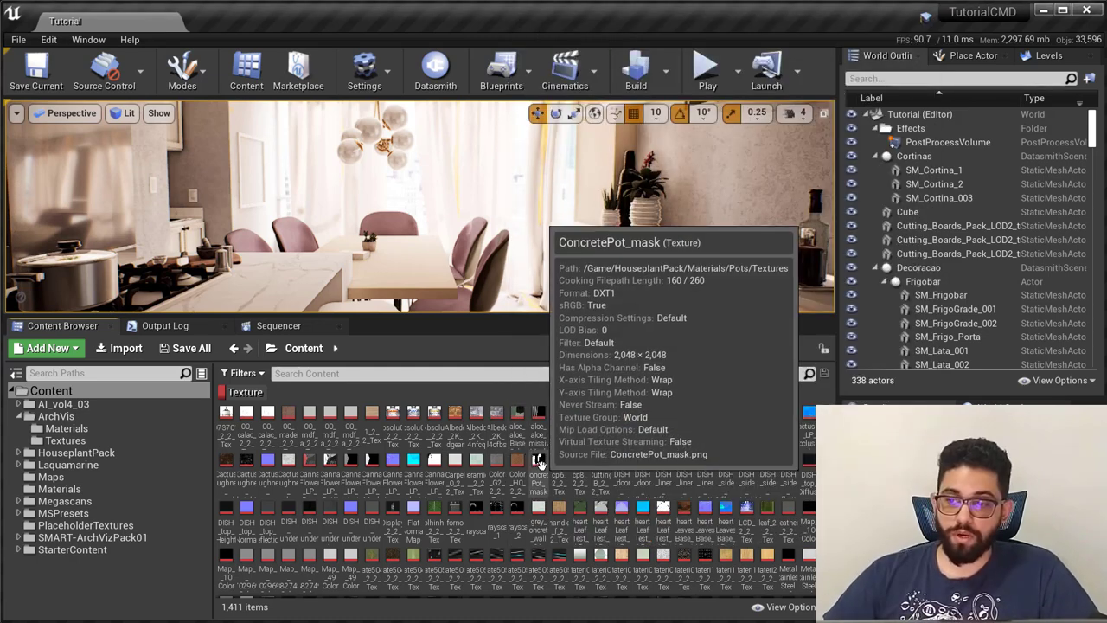
{"action": "scroll", "coordinate": [538, 463], "scroll_direction": "down", "scroll_amount": 1}
{"action": "scroll", "coordinate": [540, 465], "scroll_direction": "down", "scroll_amount": 5}
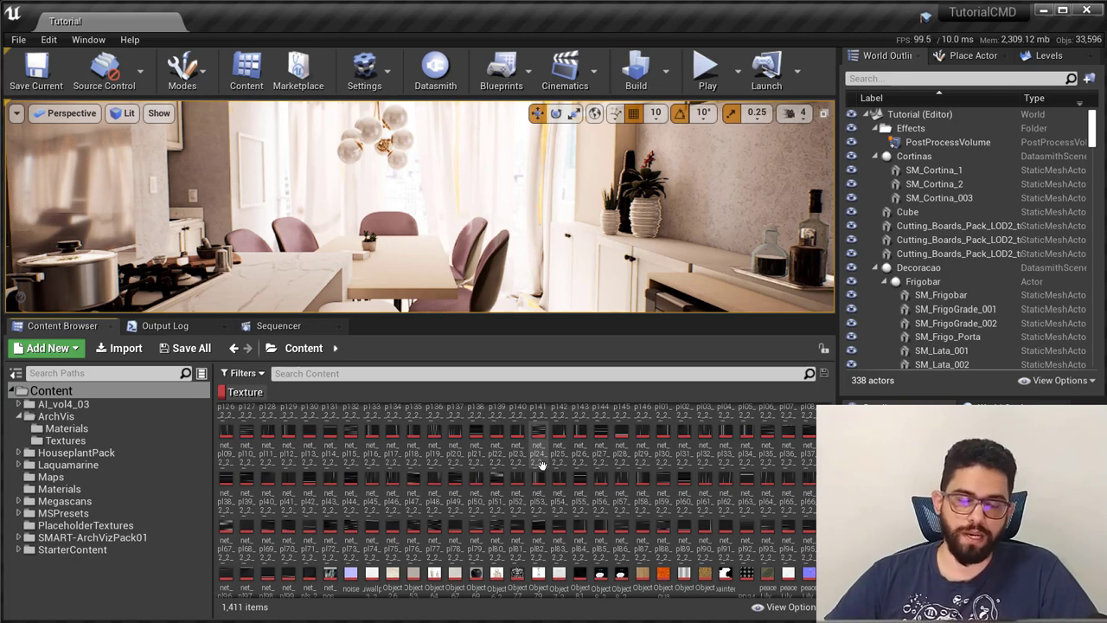
{"action": "scroll", "coordinate": [541, 466], "scroll_direction": "up", "scroll_amount": 10}
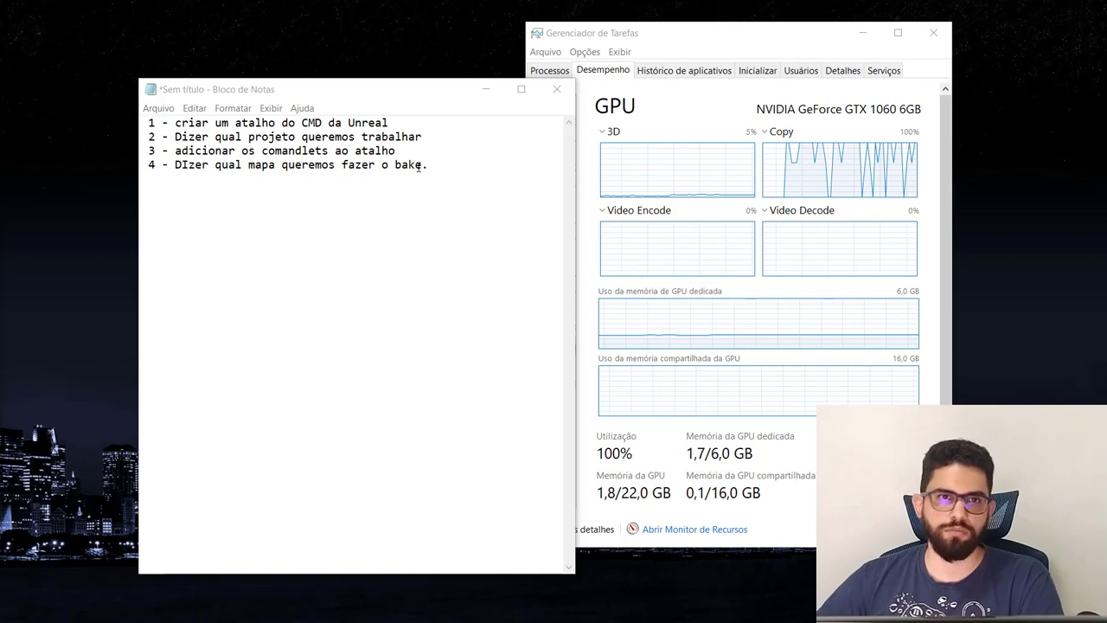
Switch to File Explorer and open the Engine\Binaries\Win64 folder inside UE_4.25
{"action": "key", "text": "alt+Tab"}
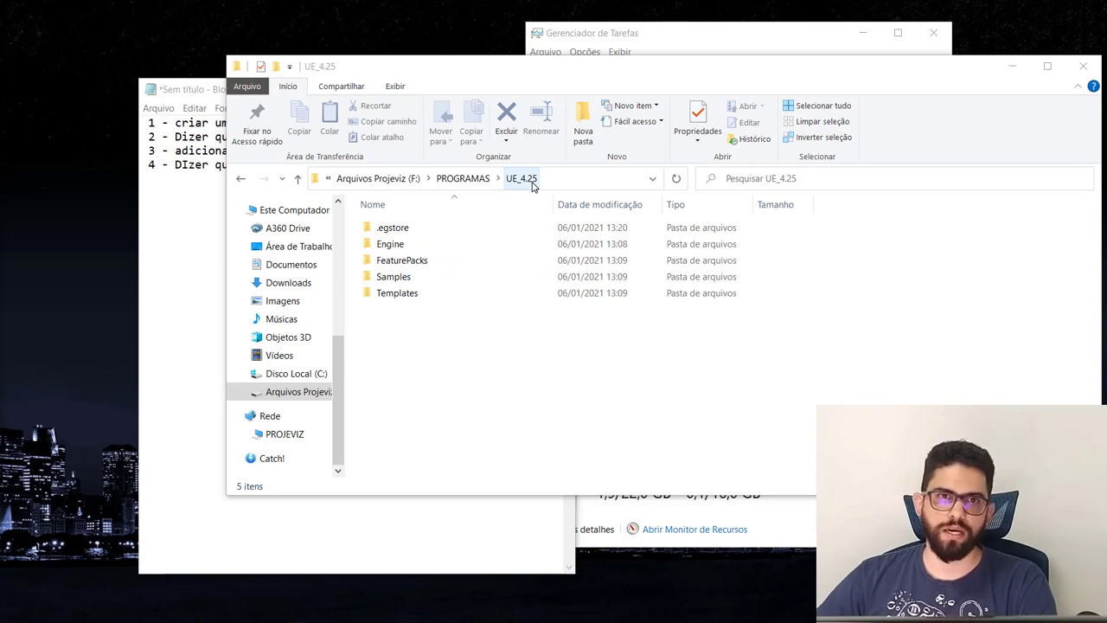
{"action": "double_click", "coordinate": [406, 247]}
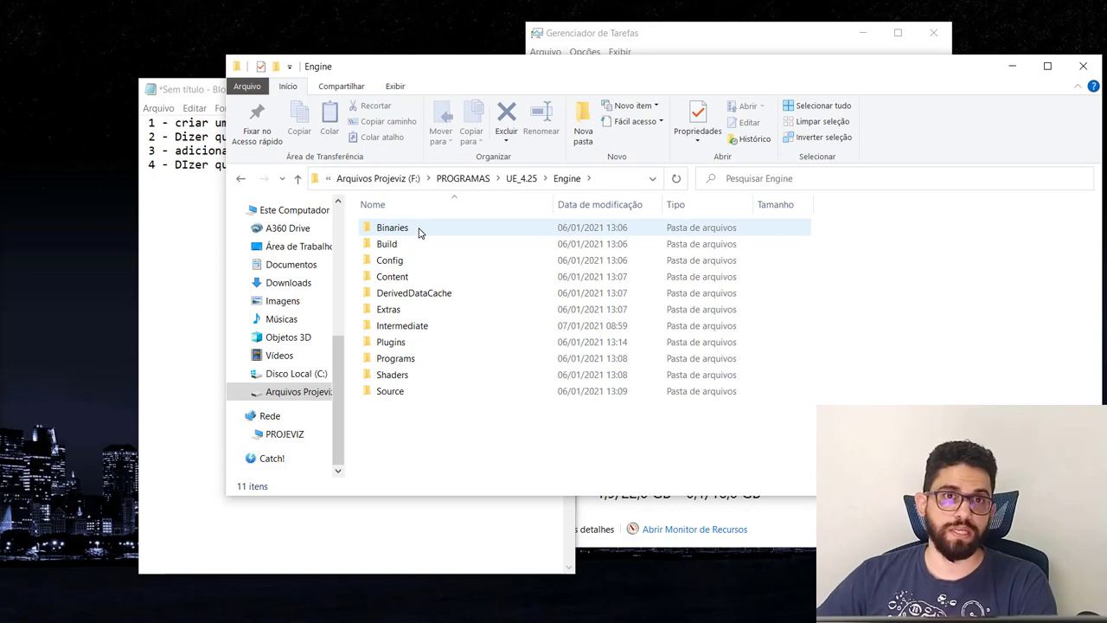
{"action": "double_click", "coordinate": [419, 230]}
{"action": "left_click", "coordinate": [391, 295]}
{"action": "double_click", "coordinate": [392, 296]}
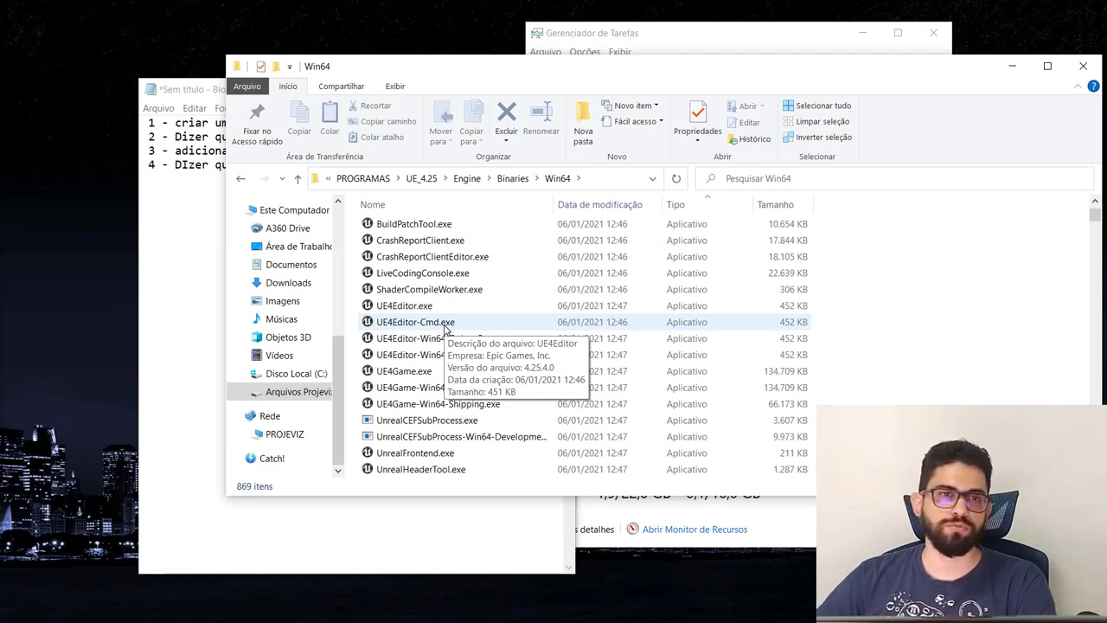
Create a desktop shortcut to UE4Editor-Cmd.exe and open the shortcut's properties
{"action": "right_click", "coordinate": [445, 328]}
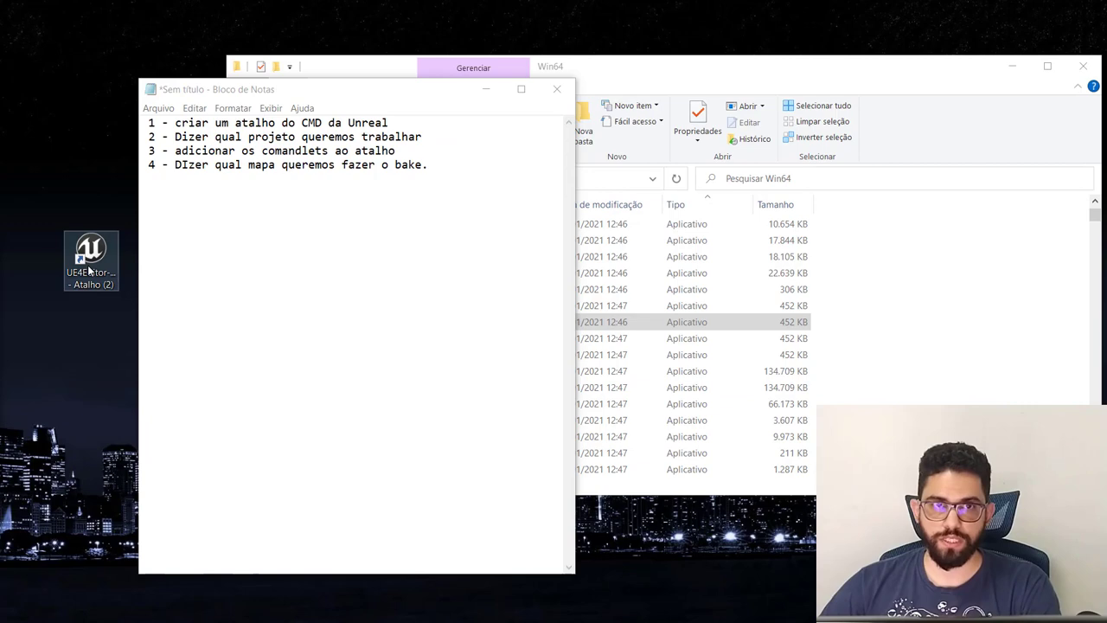
{"action": "right_click", "coordinate": [88, 265]}
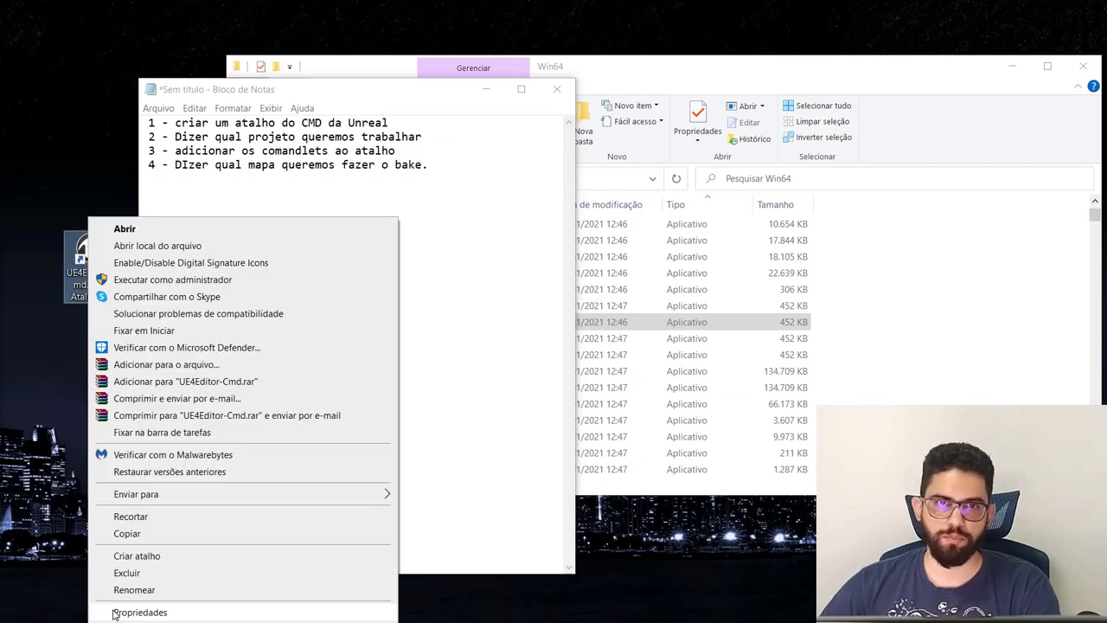
{"action": "left_click", "coordinate": [121, 613]}
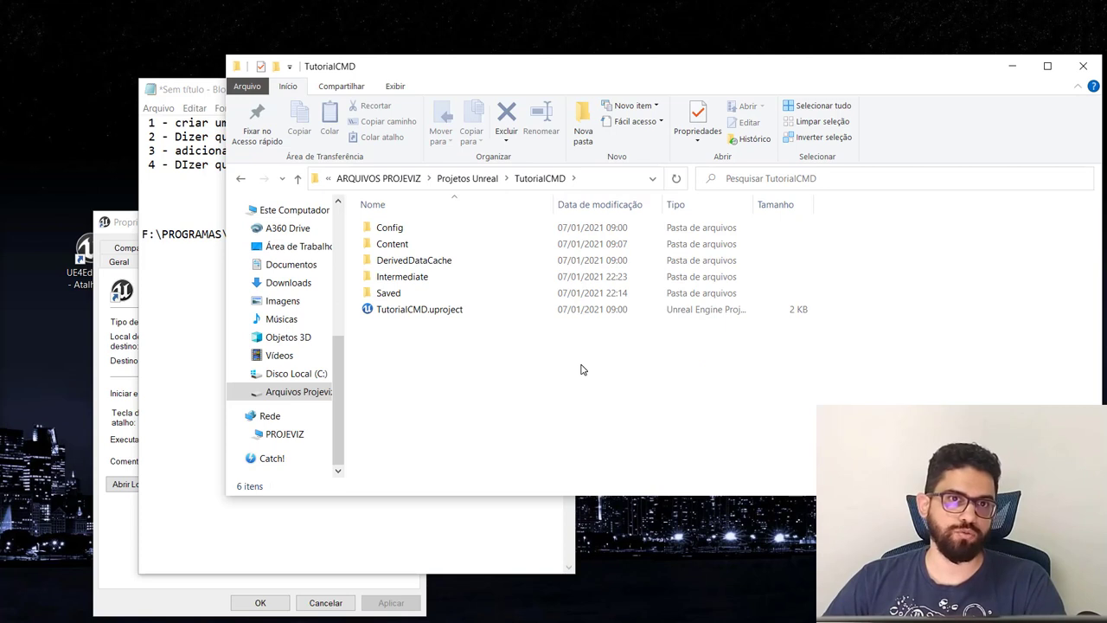
Copy the TutorialCMD project folder path into the Notepad notes and complete it as a quoted path ending in \TutorialCMD.uproject
{"action": "left_click", "coordinate": [576, 177]}
{"action": "key", "text": "ctrl+c"}
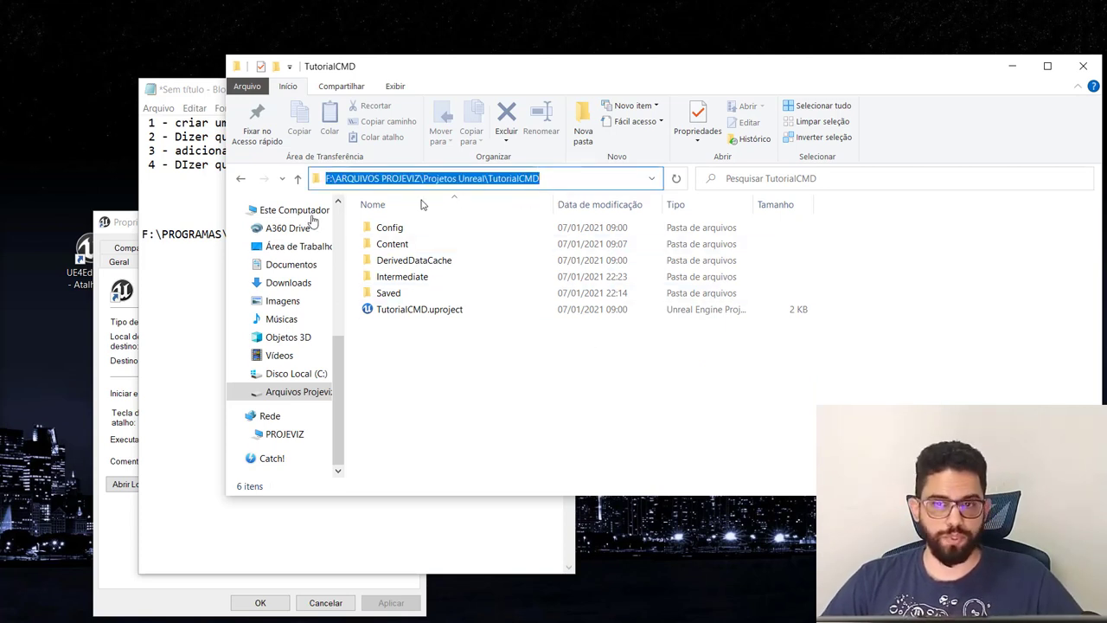
{"action": "left_click", "coordinate": [214, 294]}
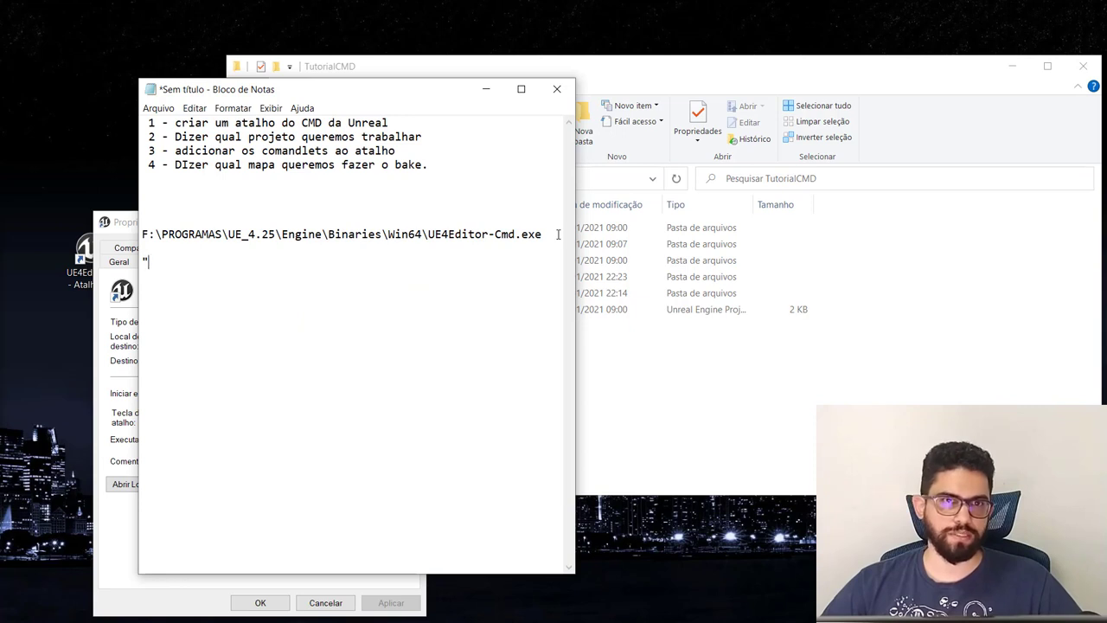
{"action": "key", "text": "ctrl+v"}
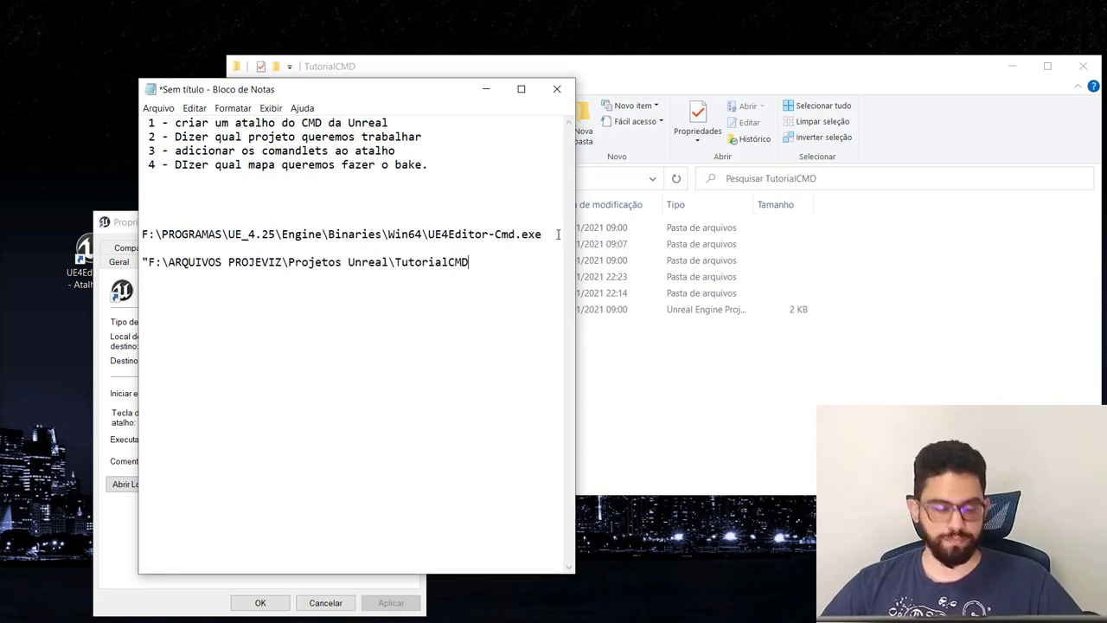
{"action": "type", "text": "\\TutorialCMD.uproject"}
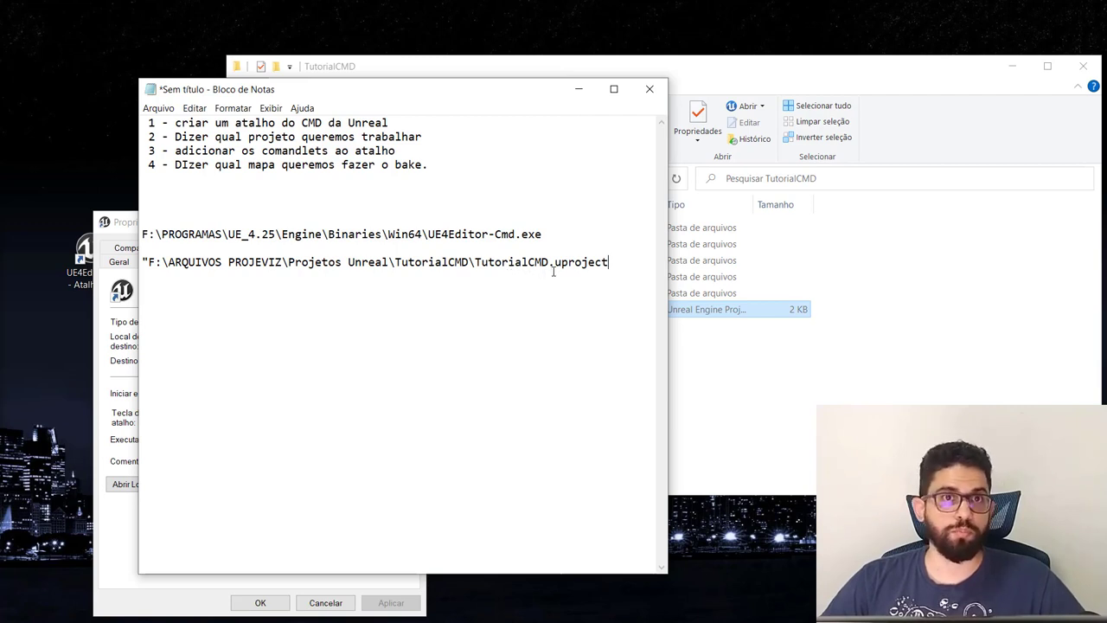
{"action": "type", "text": "\""}
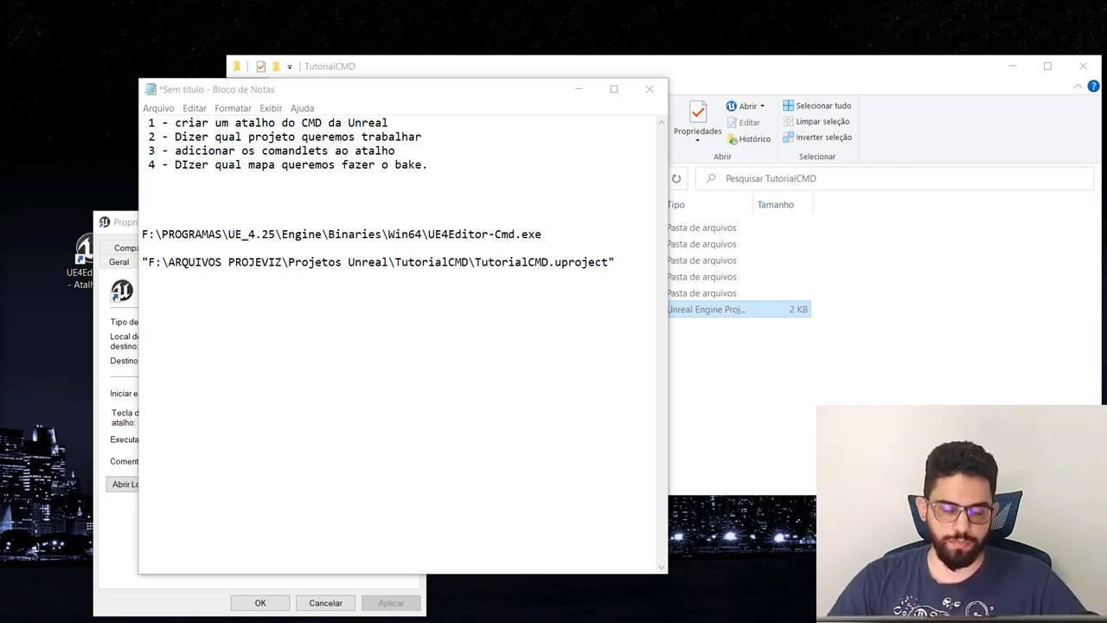
Add the arguments -run=resavepackages -buildlighting -allowcommandletrendering -map=/Game/Maps/ below the project path
{"action": "type", "text": "-run=resavepackages -buildlighting -allowcommandletrendering -map=/Game/Maps/"}
{"action": "left_click_drag", "start_coordinate": [269, 291], "coordinate": [142, 290]}
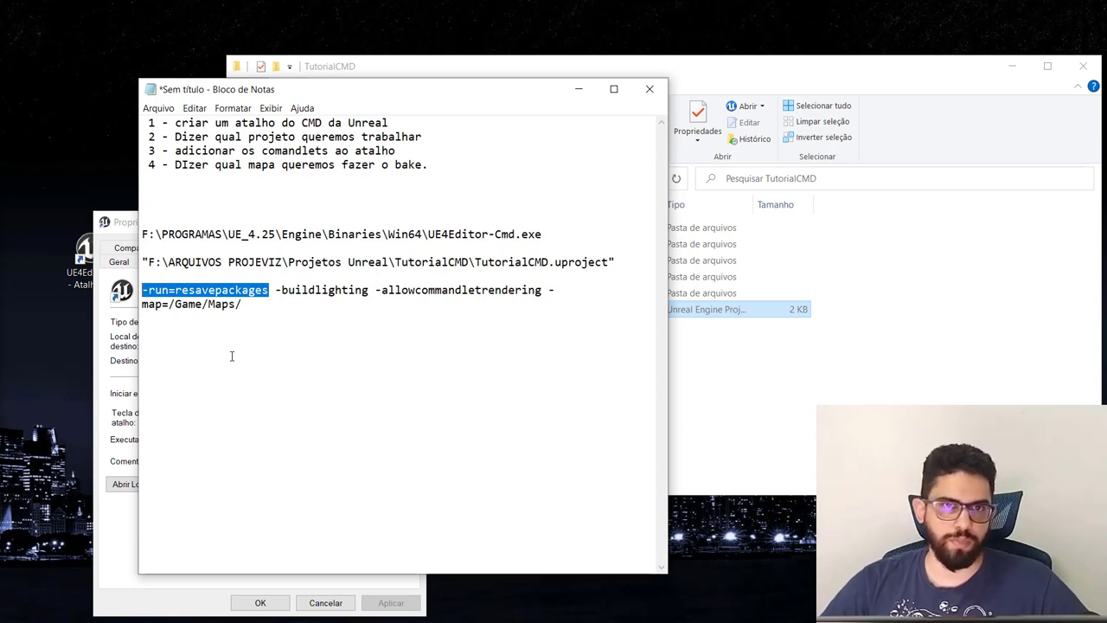
{"action": "left_click_drag", "start_coordinate": [277, 291], "coordinate": [370, 292]}
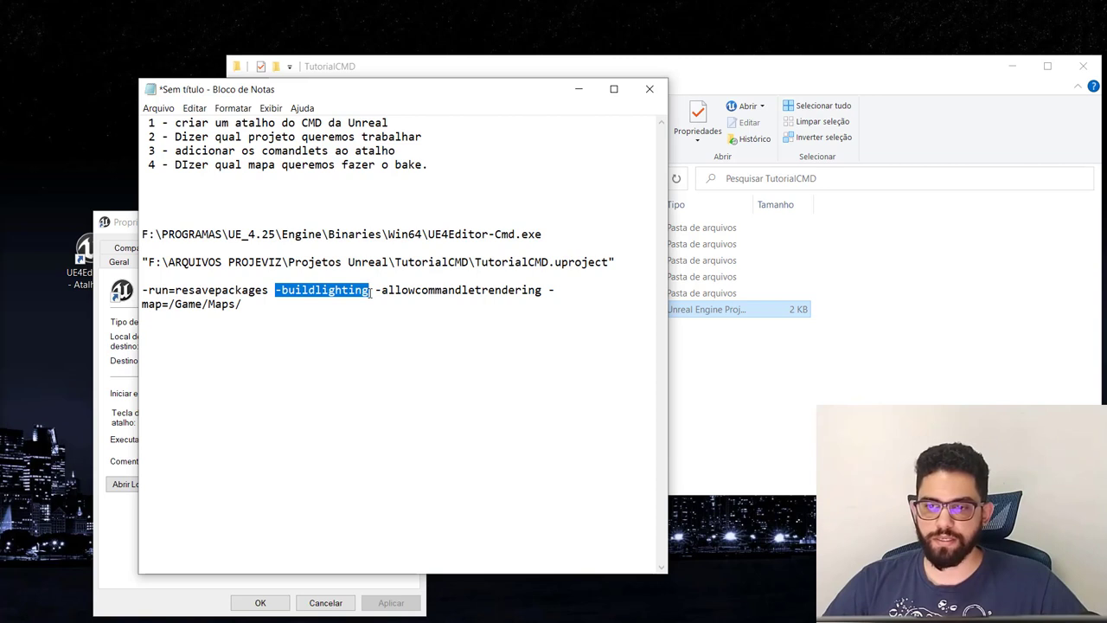
{"action": "left_click_drag", "start_coordinate": [375, 291], "coordinate": [545, 294]}
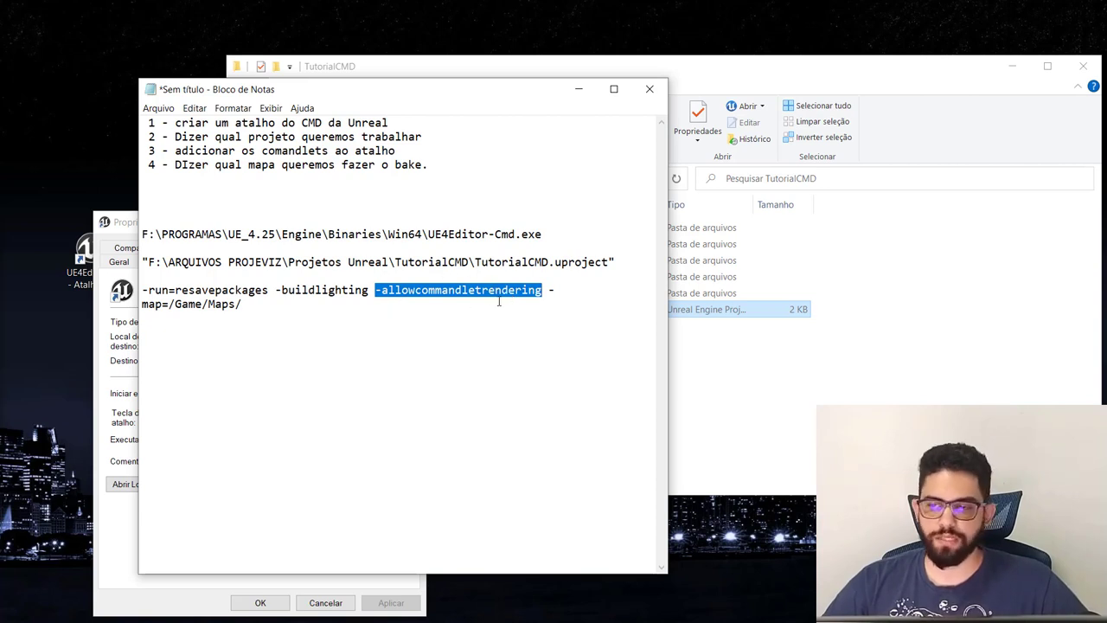
{"action": "left_click_drag", "start_coordinate": [549, 291], "coordinate": [555, 290]}
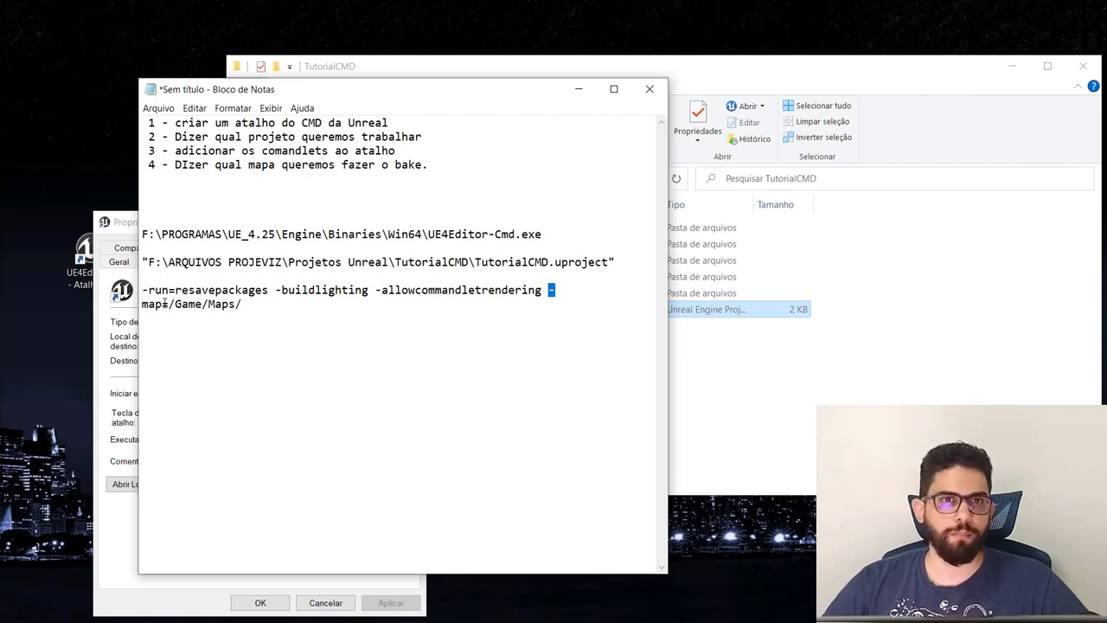
{"action": "left_click_drag", "start_coordinate": [275, 291], "coordinate": [372, 291]}
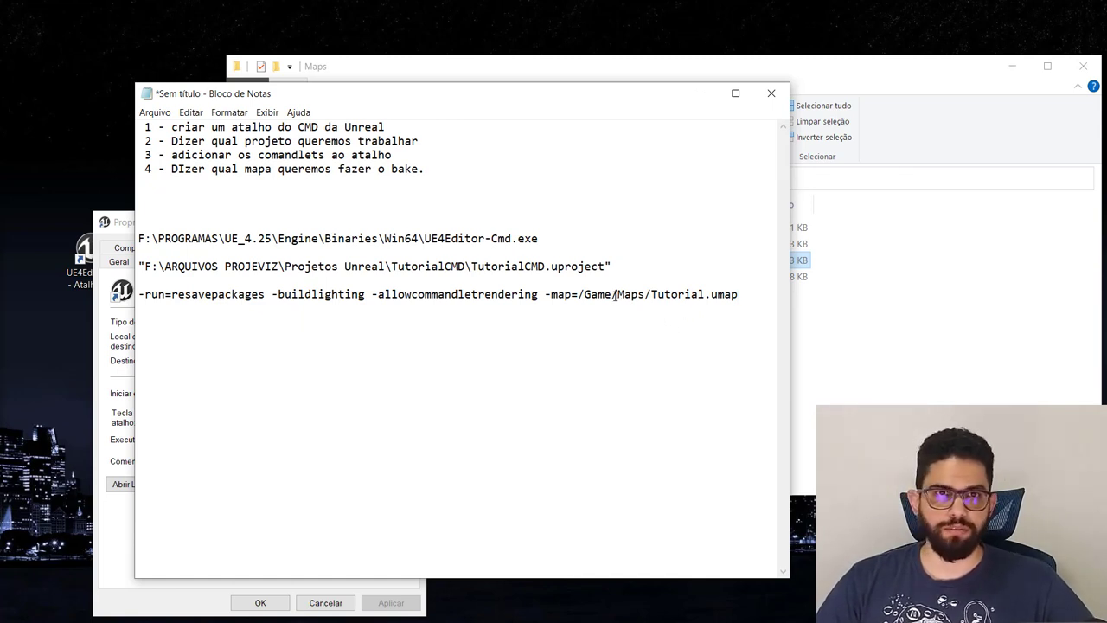
Try removing the Maps/ folder from the -map argument's path
{"action": "left_click_drag", "start_coordinate": [616, 295], "coordinate": [651, 295]}
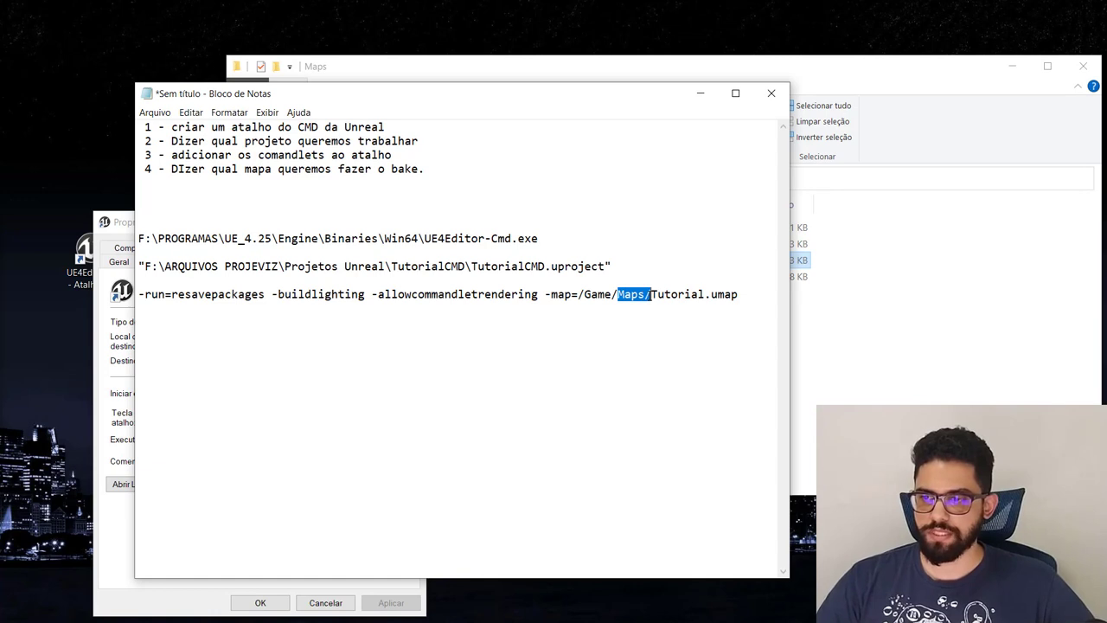
{"action": "key", "text": "Delete"}
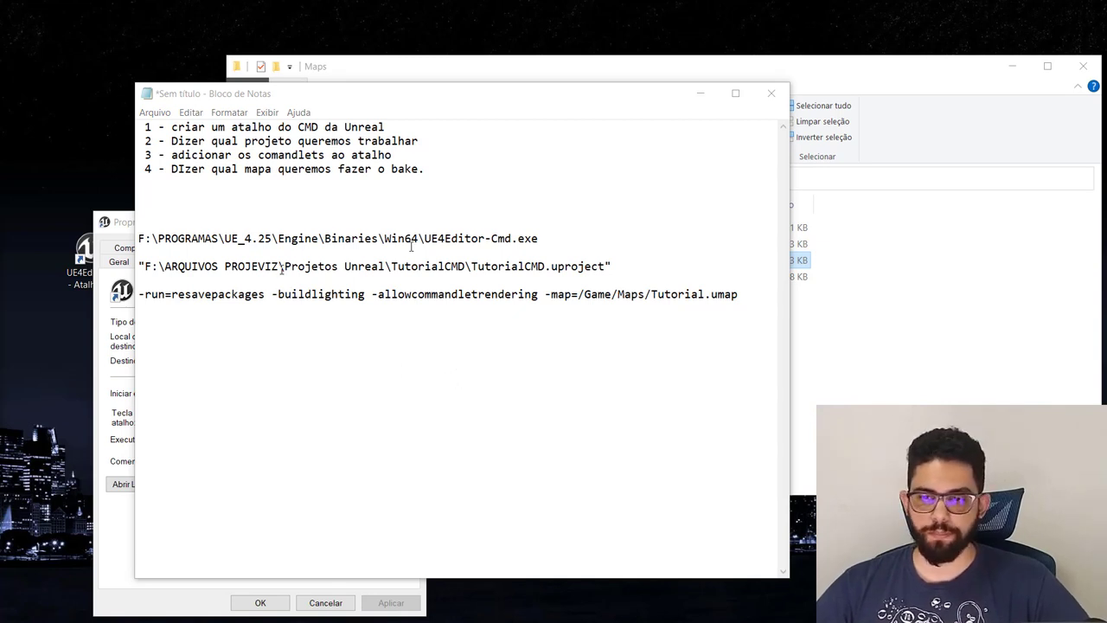
Join the executable path, the quoted project path and the arguments into one continuous command without line breaks
{"action": "left_click", "coordinate": [542, 239]}
{"action": "key", "text": "Delete"}
{"action": "key", "text": "Delete"}
{"action": "left_click", "coordinate": [406, 253]}
{"action": "key", "text": "Delete"}
{"action": "key", "text": "Delete"}
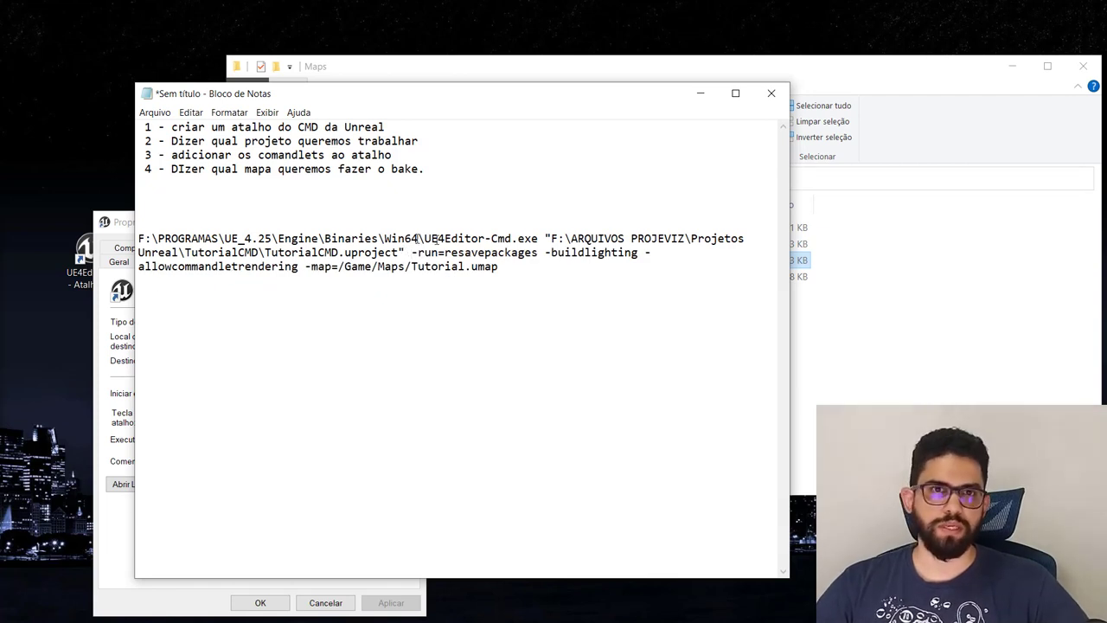
Replace the desktop shortcut's target with the full command from the notes, and apply and close its properties
{"action": "left_click_drag", "start_coordinate": [501, 266], "coordinate": [118, 235]}
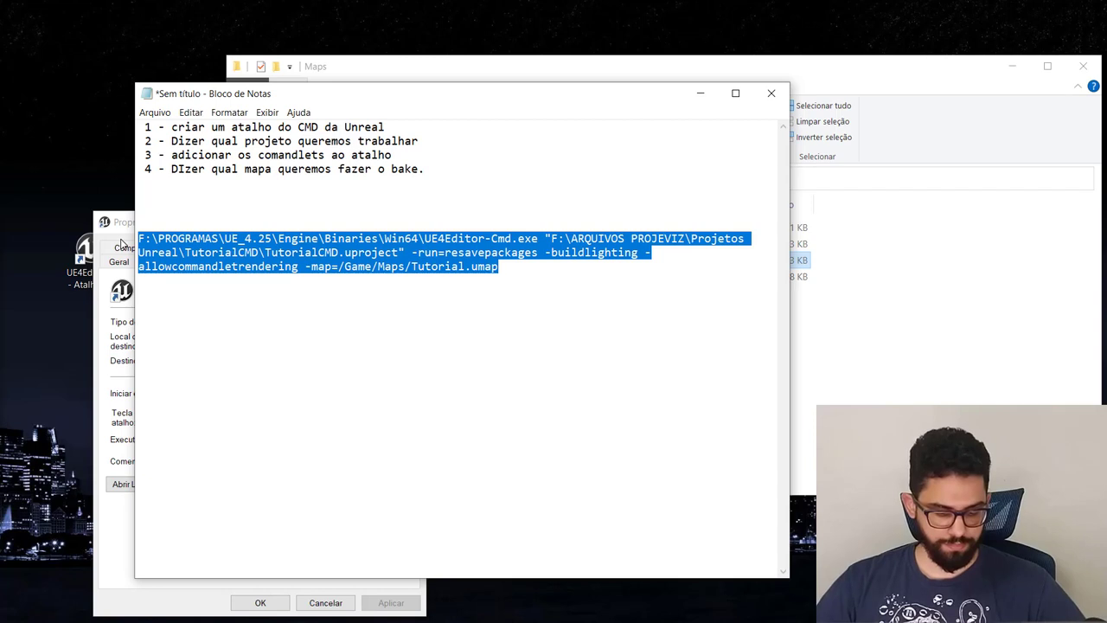
{"action": "left_click", "coordinate": [121, 239]}
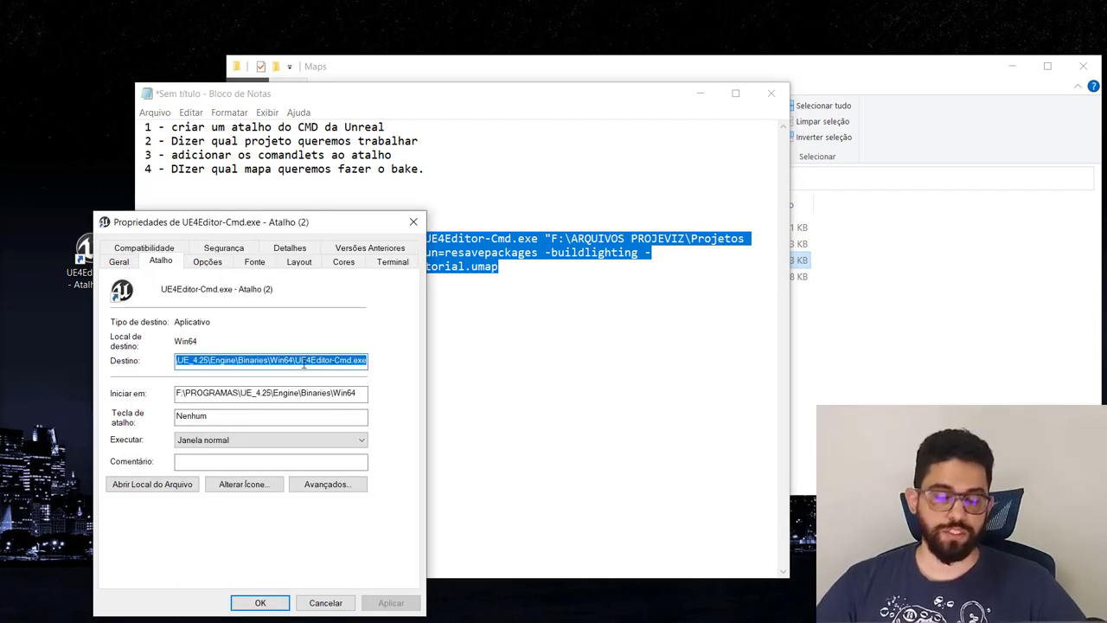
{"action": "key", "text": "ctrl+v"}
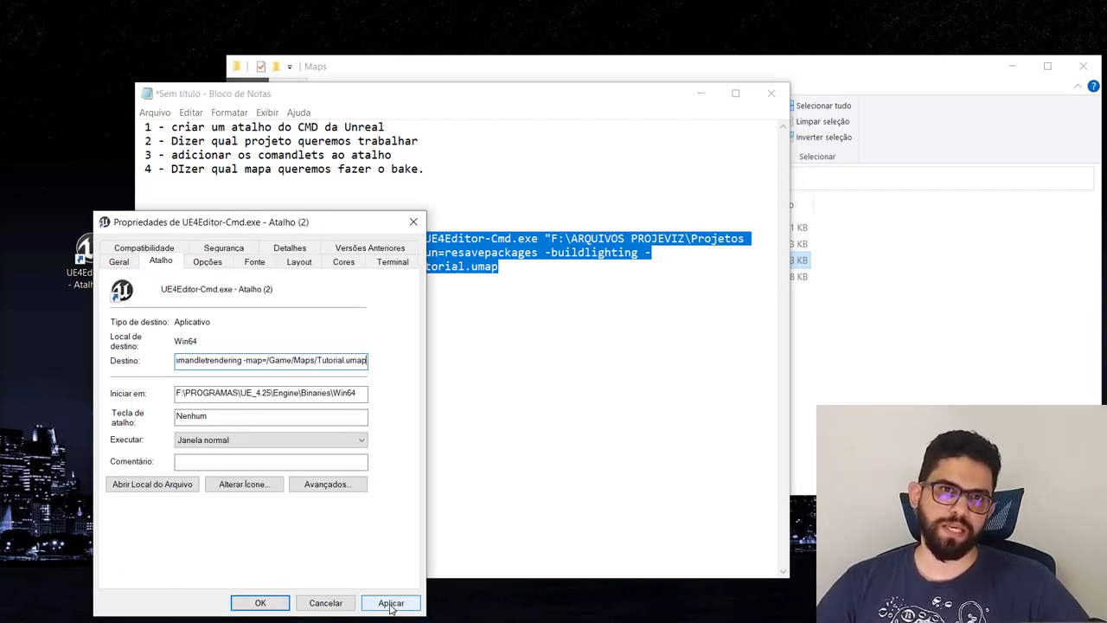
{"action": "left_click", "coordinate": [391, 603]}
{"action": "left_click", "coordinate": [259, 603]}
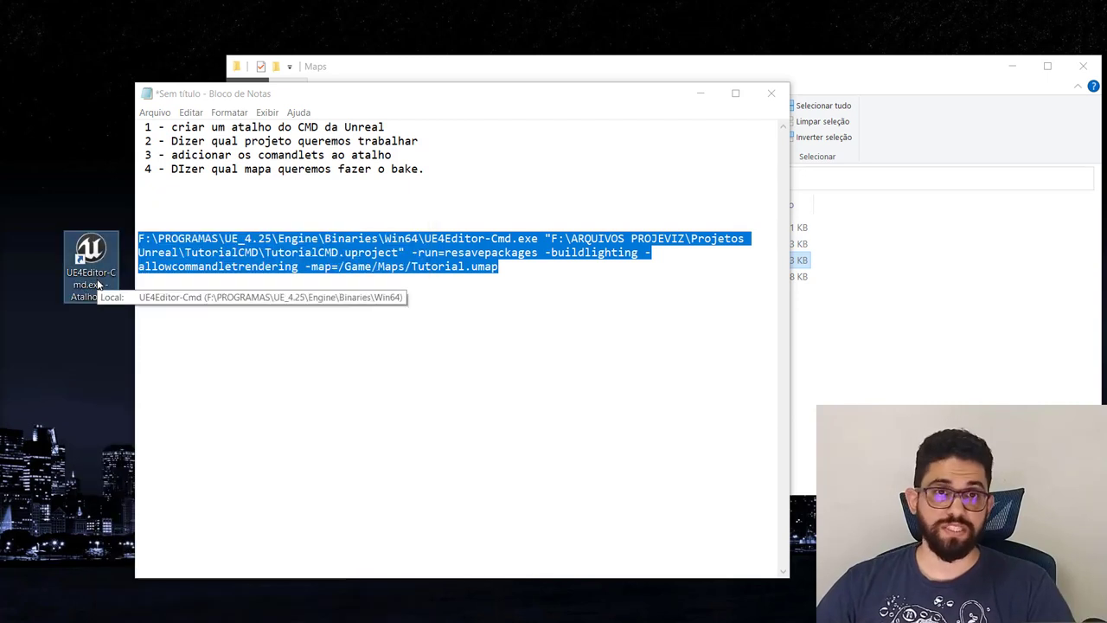